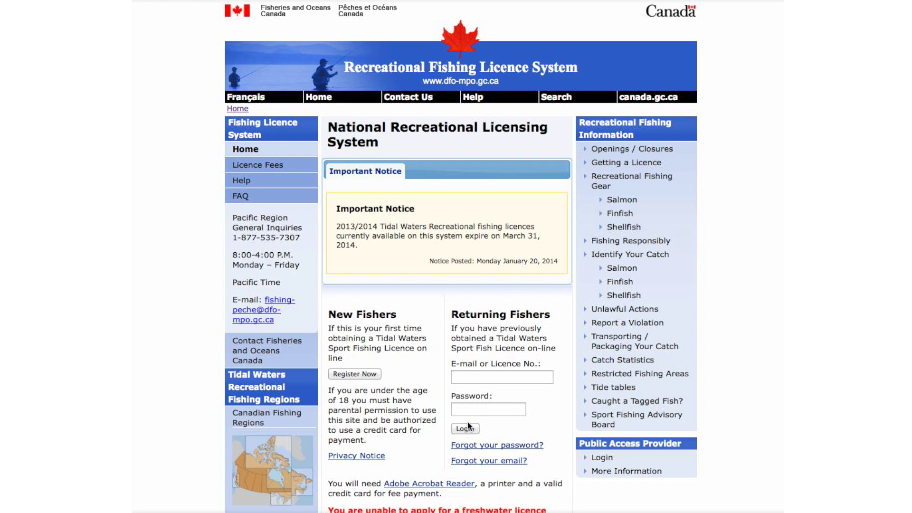
- Begin registering as a new fisher from the home page's New Fishers section
left_click(375, 374)
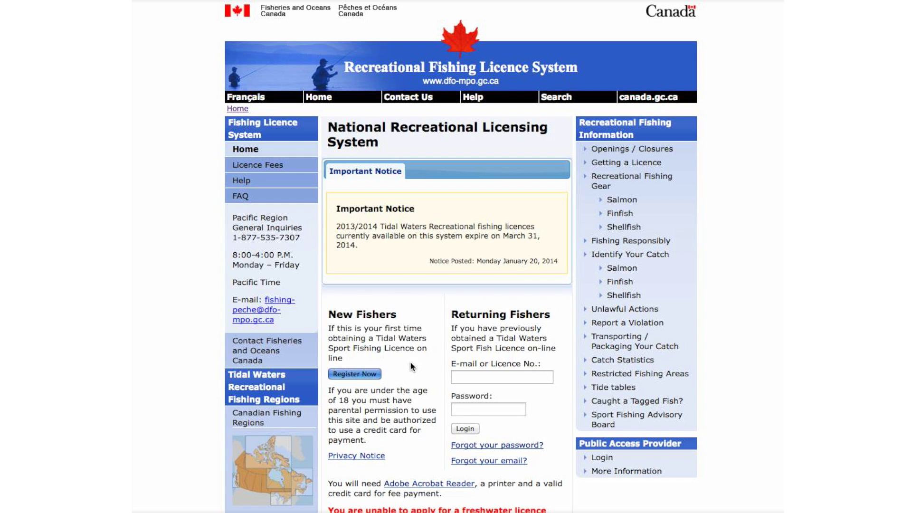
- Enter the fisher's first name, middle initial and third secret answer, then tick both consent boxes
left_click(464, 244)
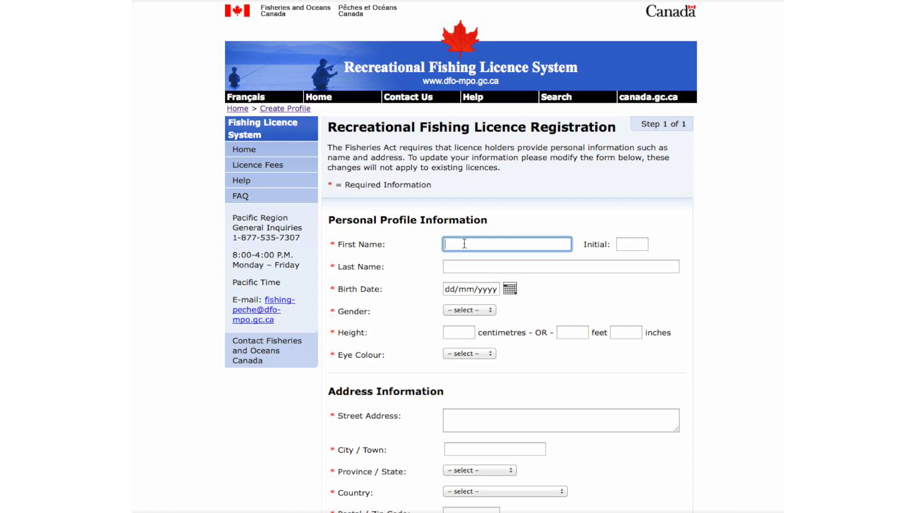
type("Jane")
left_click(636, 245)
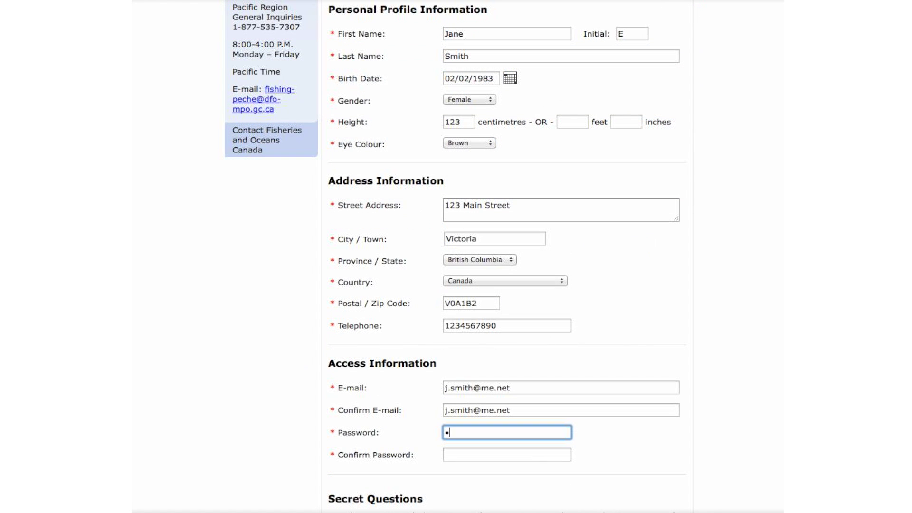
type("••")
type("•••")
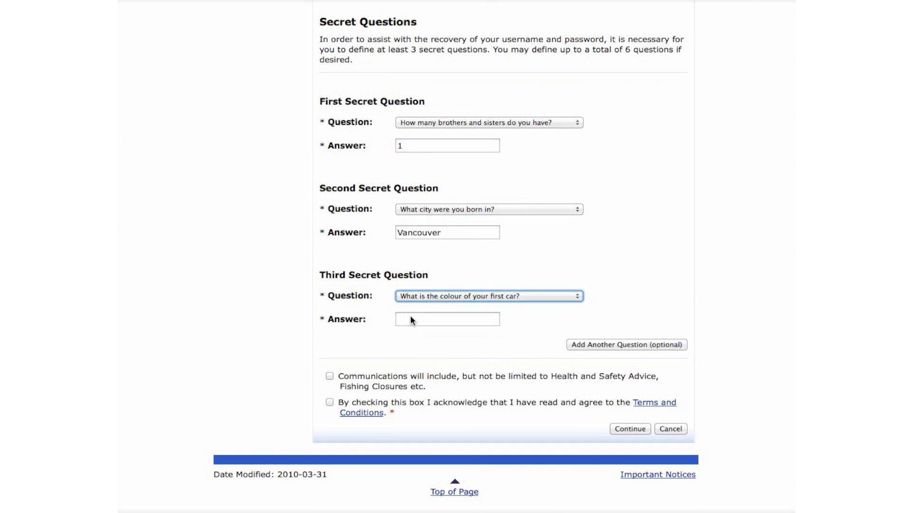
left_click(411, 317)
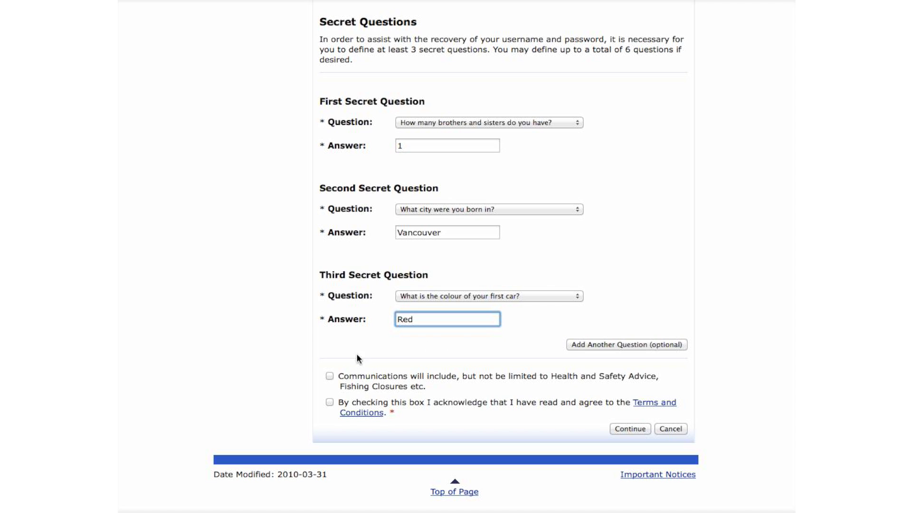
left_click(330, 377)
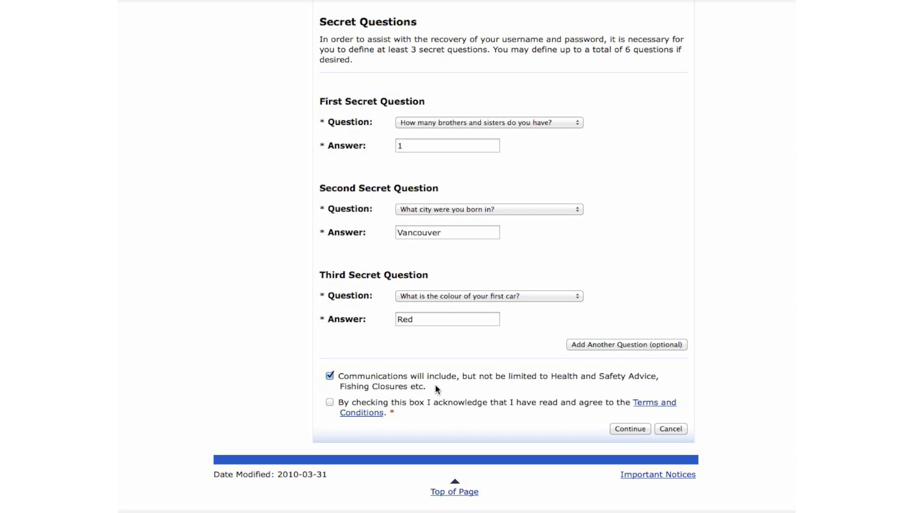
left_click(329, 402)
- Review the completed registration form and submit it
scroll(749, 335, "up", 15)
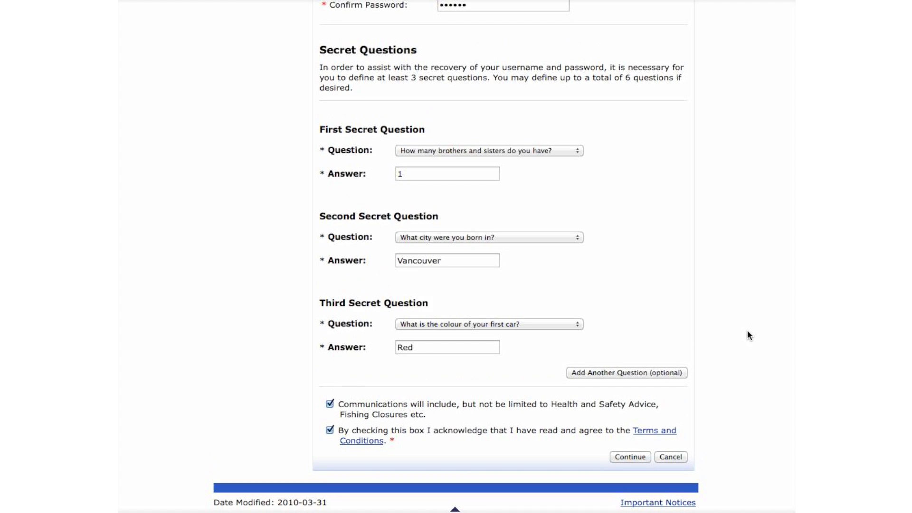
scroll(749, 335, "up", 3)
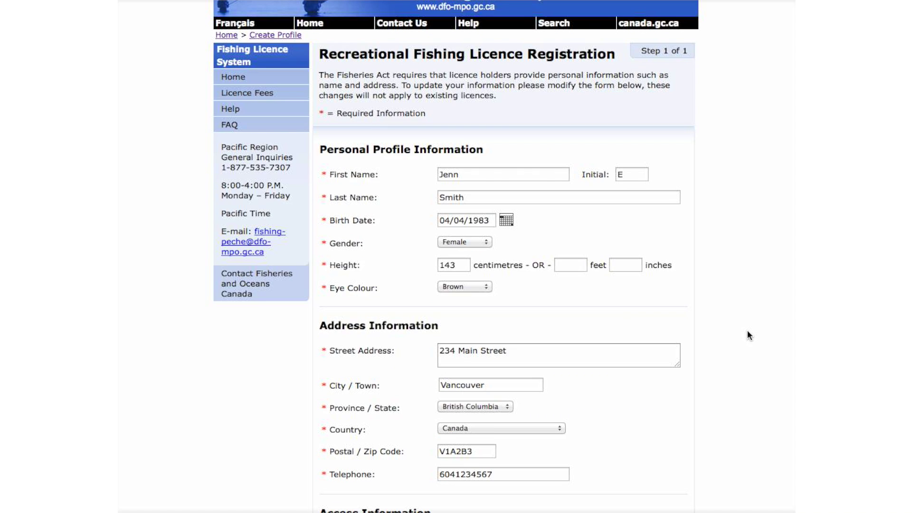
scroll(749, 336, "down", 12)
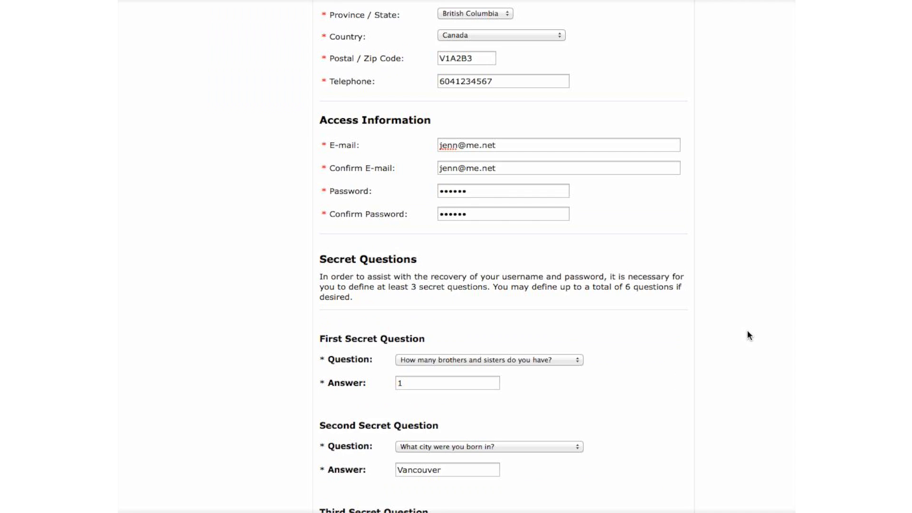
scroll(749, 336, "down", 5)
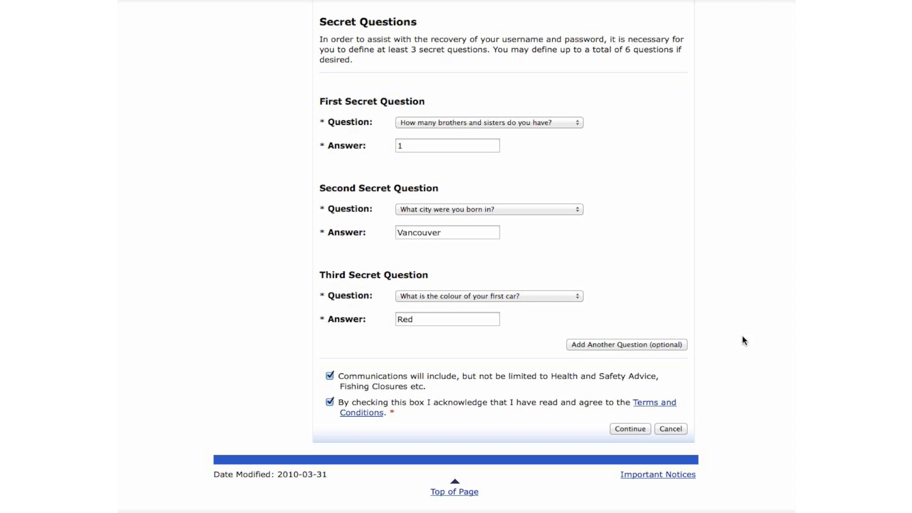
left_click(630, 428)
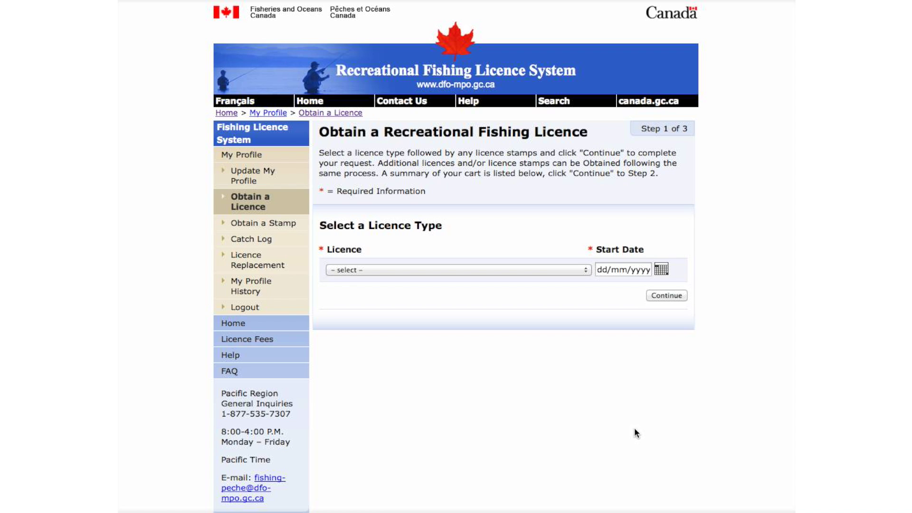
- Add a 3 Day Pacific Licence starting 12 March 2014 to the cart
left_click(565, 270)
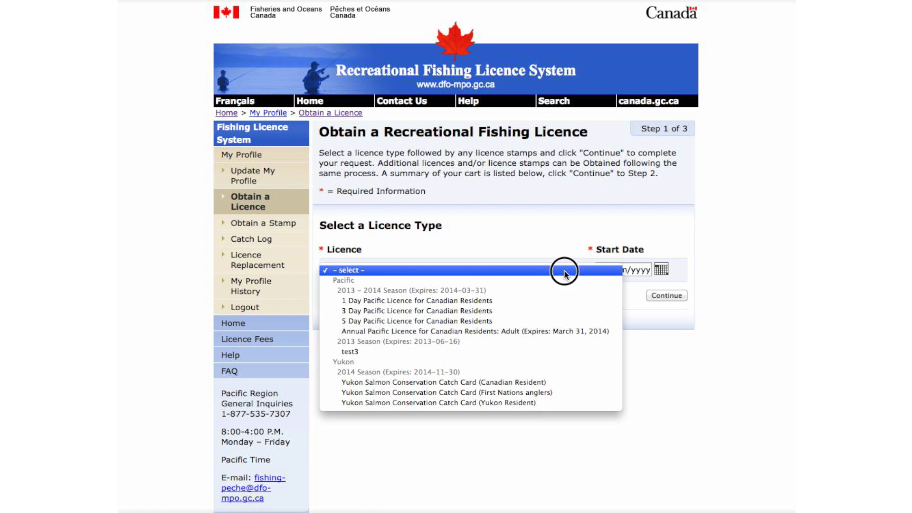
left_click(566, 312)
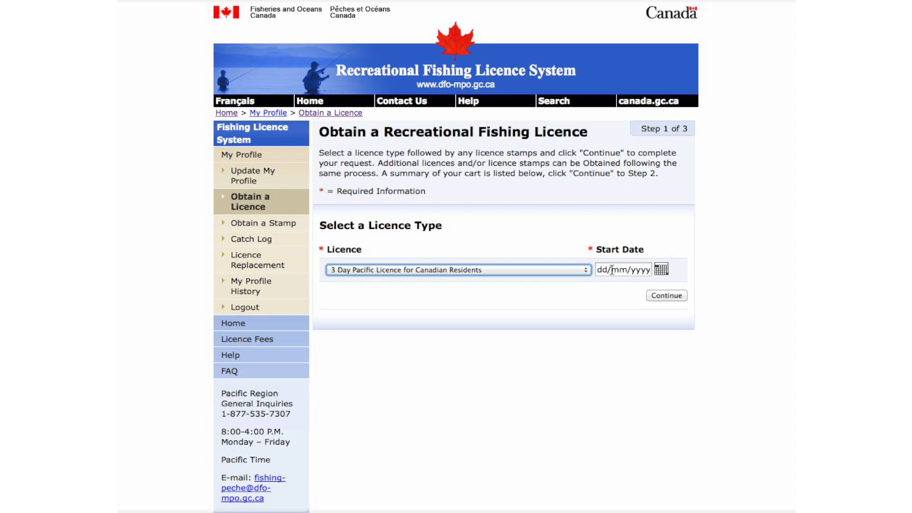
left_click(661, 268)
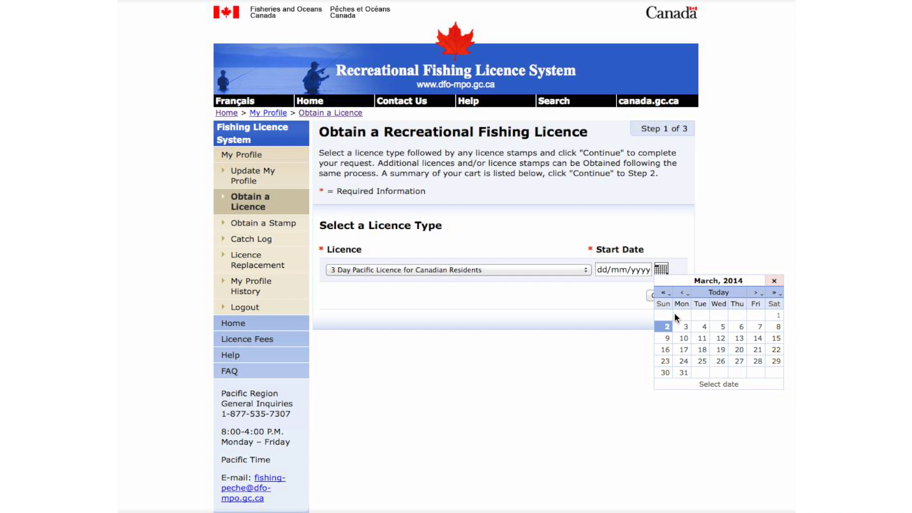
left_click(718, 338)
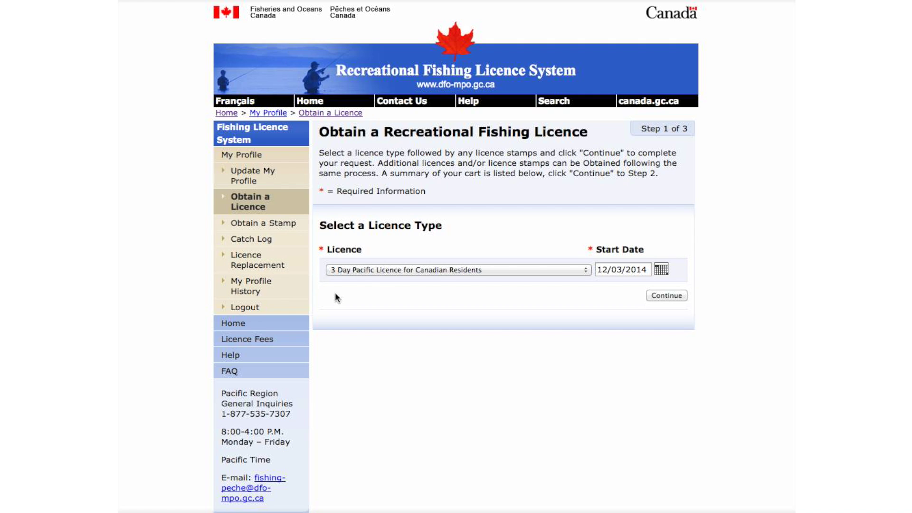
left_click(662, 297)
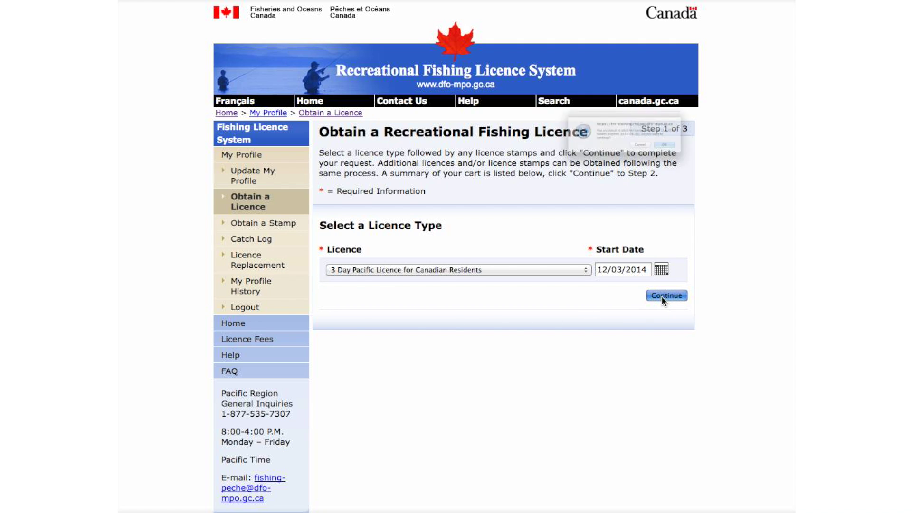
left_click(721, 163)
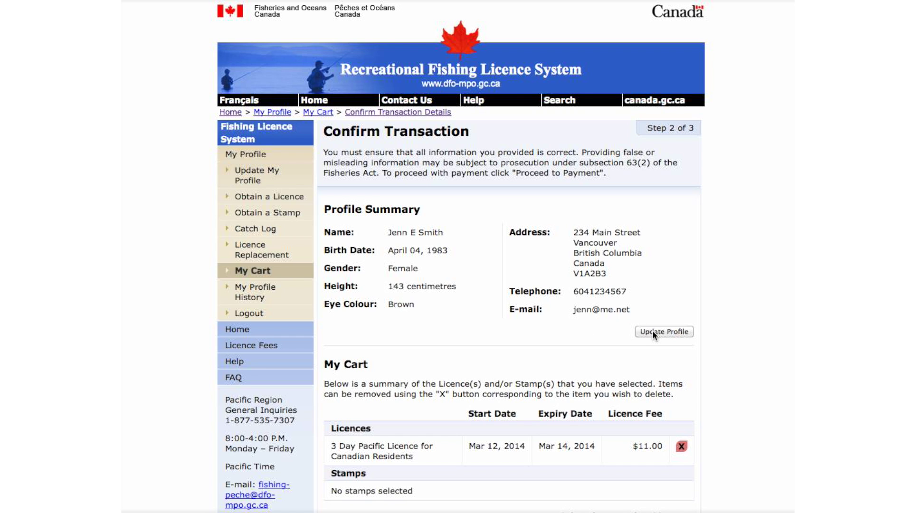
- Review the cart totals and choose to add an extra licence stamp
scroll(652, 334, "down", 5)
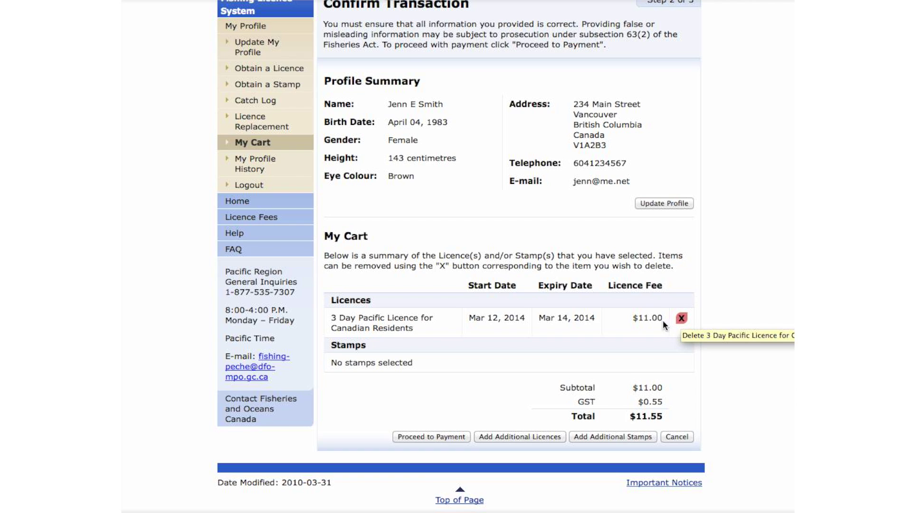
left_click(598, 436)
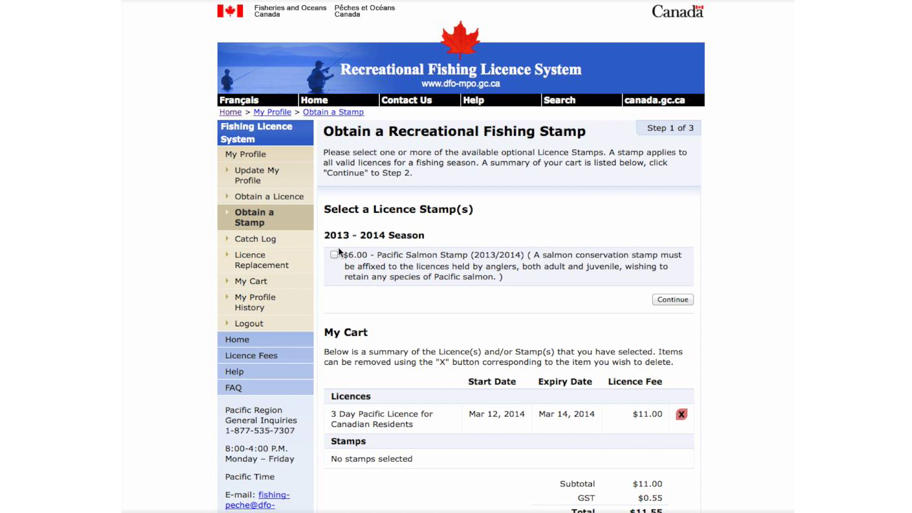
- Add the ticked $6.00 Pacific Salmon Stamp (2013/2014) to the cart
left_click(666, 299)
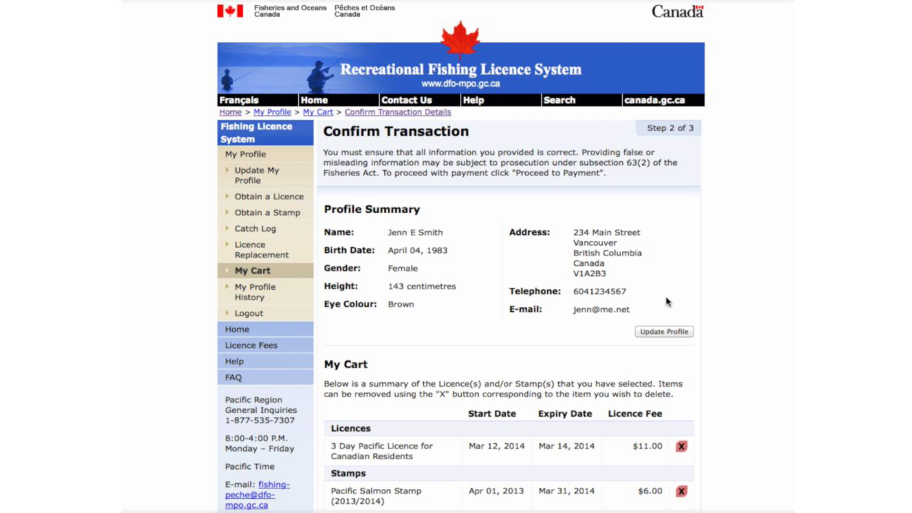
- Proceed from the cart to the E-xact payment page totalling CAD 11.55
scroll(667, 301, "down", 3)
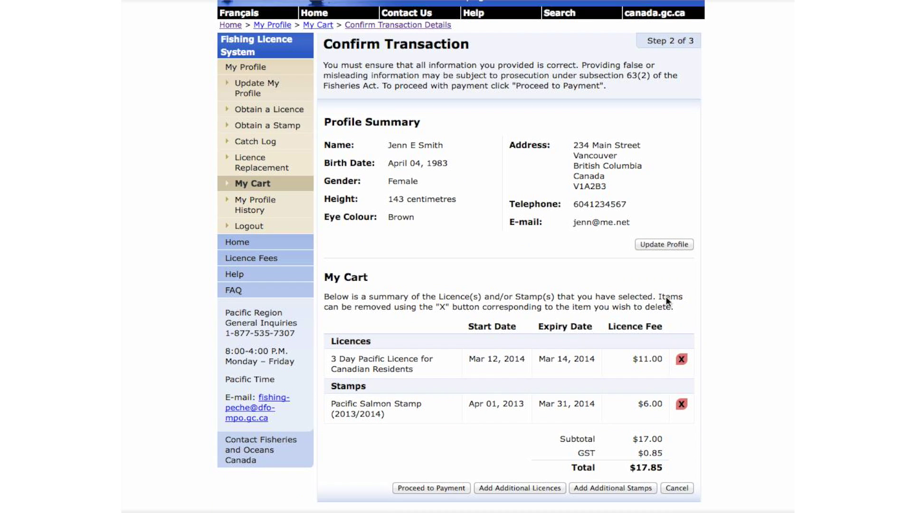
scroll(668, 301, "down", 2)
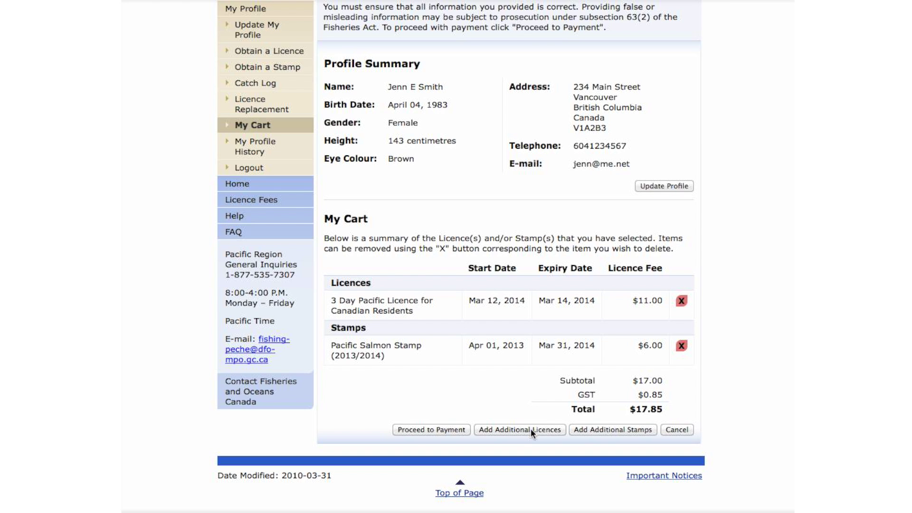
left_click(449, 429)
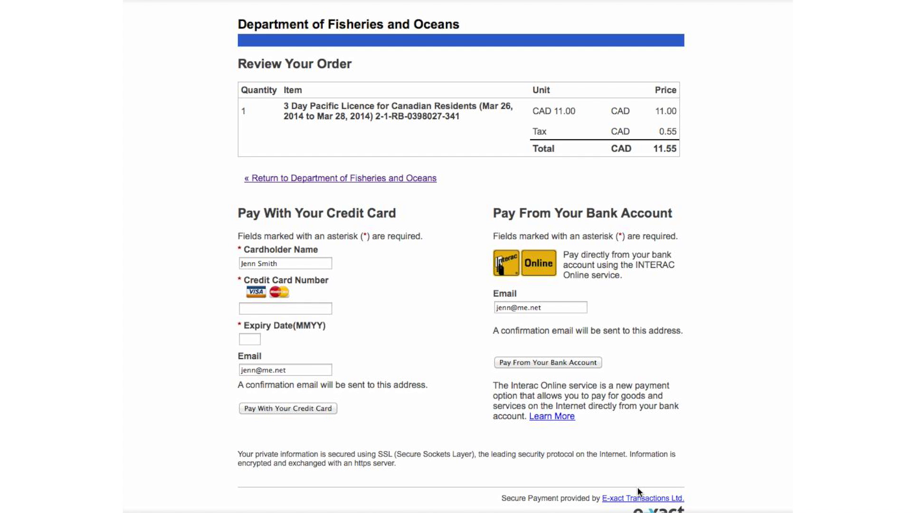
- Enter the credit card number and expiry date, then submit the card payment
left_click(277, 308)
type("4111111111111111")
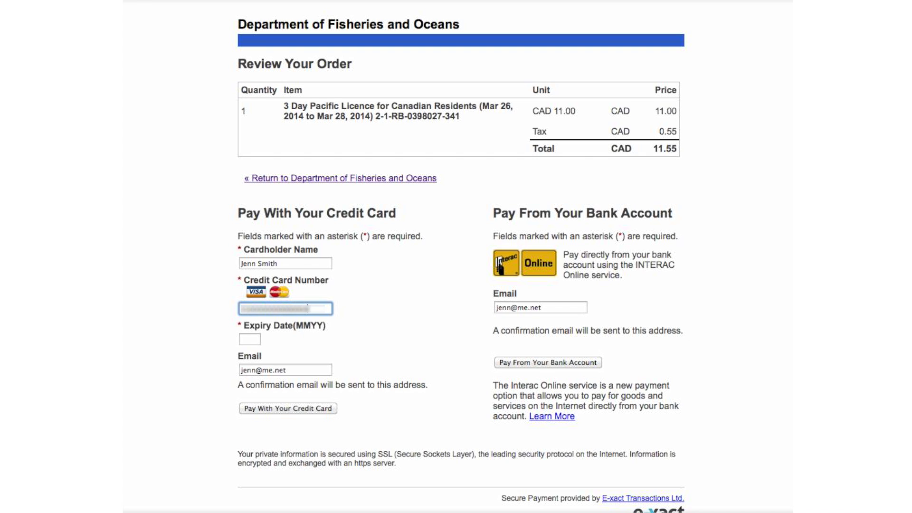
left_click(245, 340)
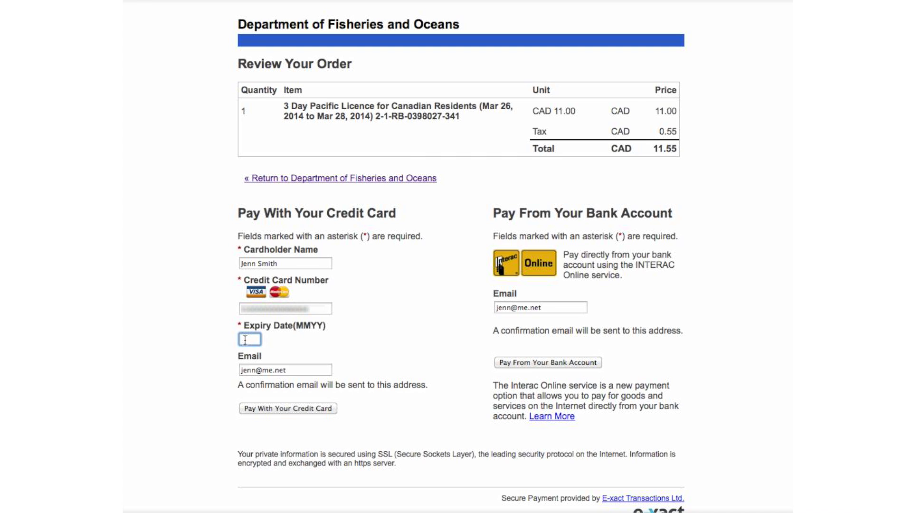
type("1216")
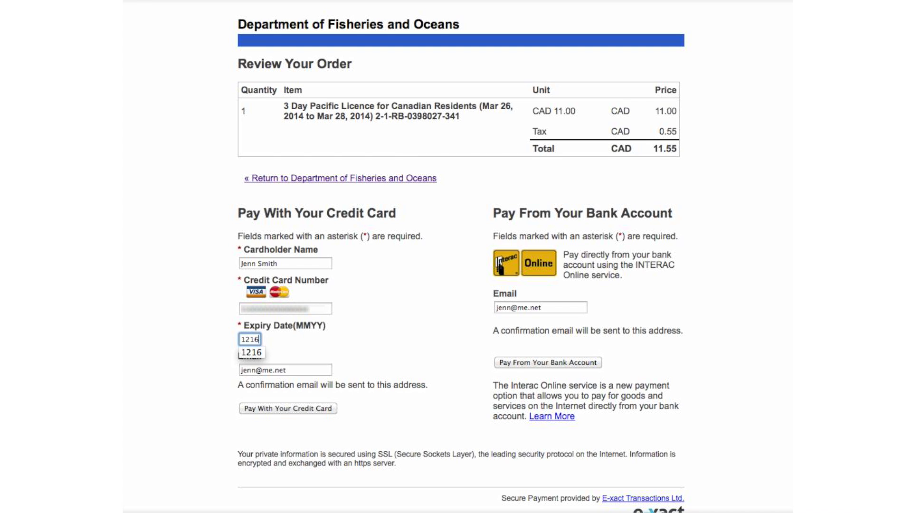
left_click(286, 343)
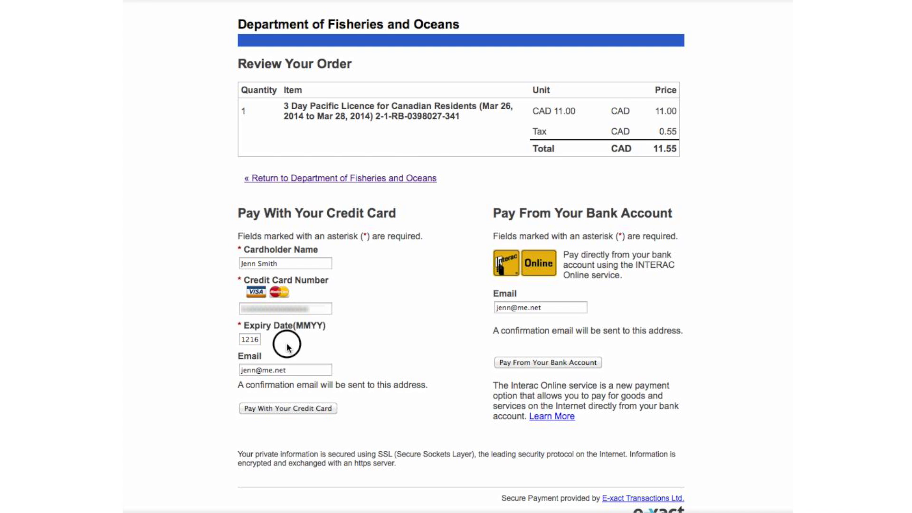
left_click(292, 408)
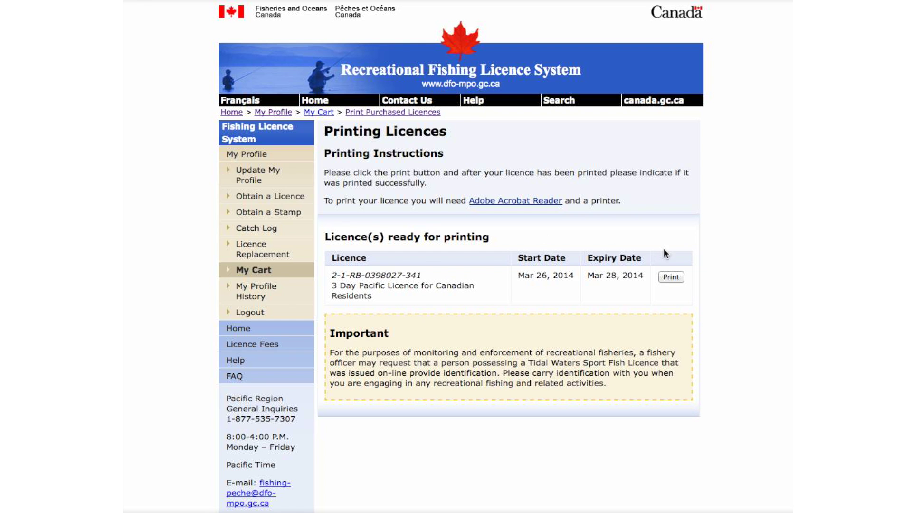
- Print the 3 Day Pacific Licence and confirm 'Yes, printing was successful'
left_click(671, 277)
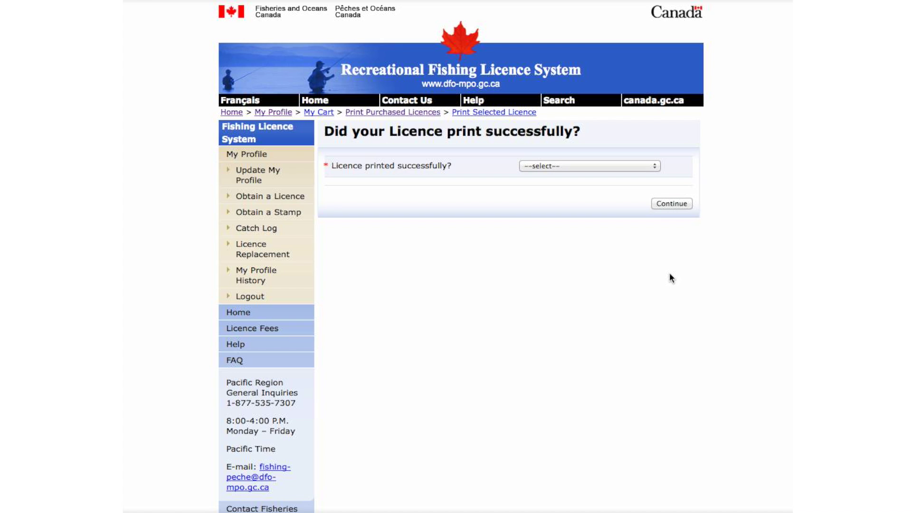
left_click(620, 166)
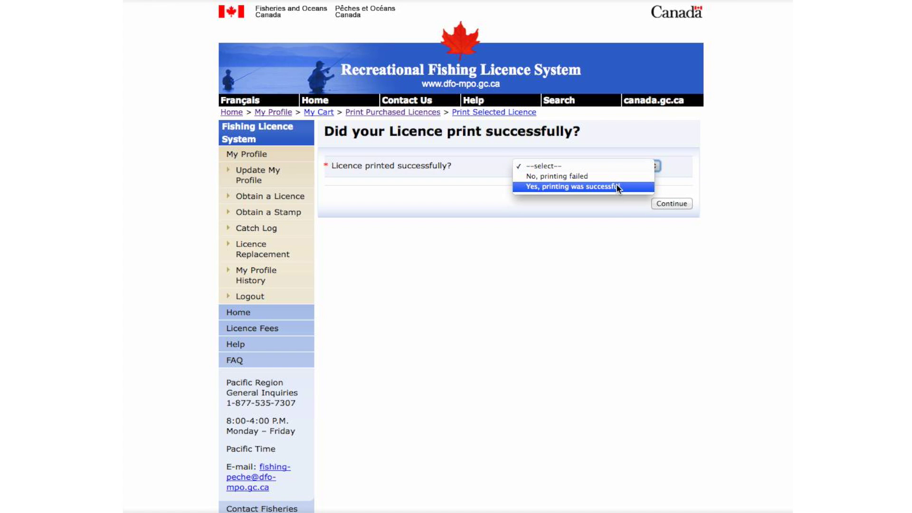
left_click(617, 185)
left_click(670, 201)
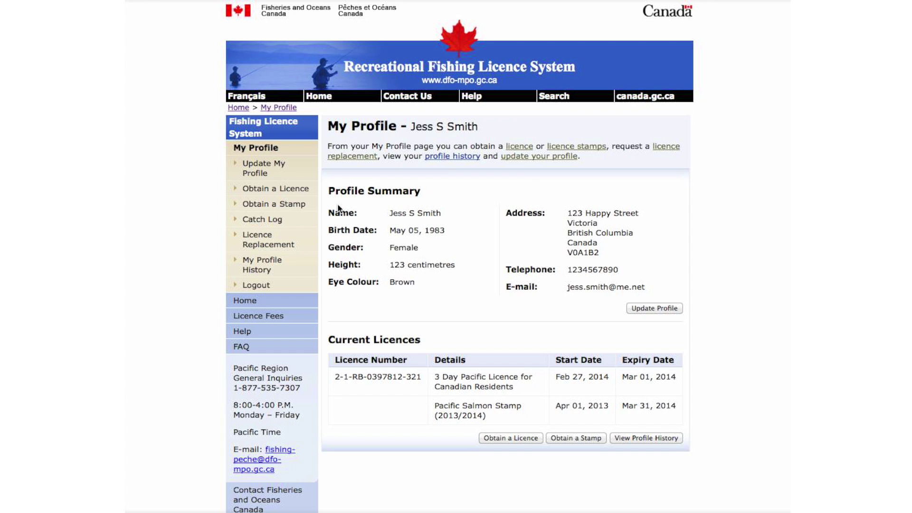
- Start a new Catch Log record dated 19 February 2014
left_click(289, 222)
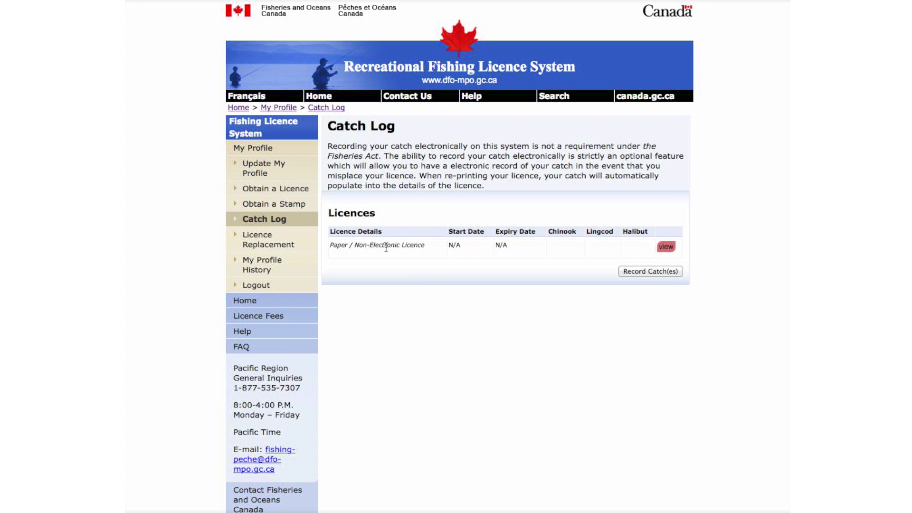
left_click(631, 268)
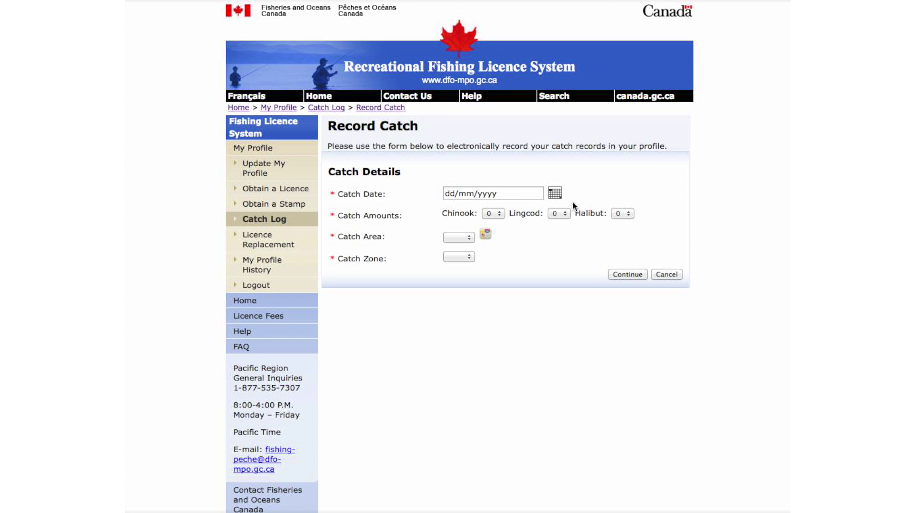
left_click(554, 195)
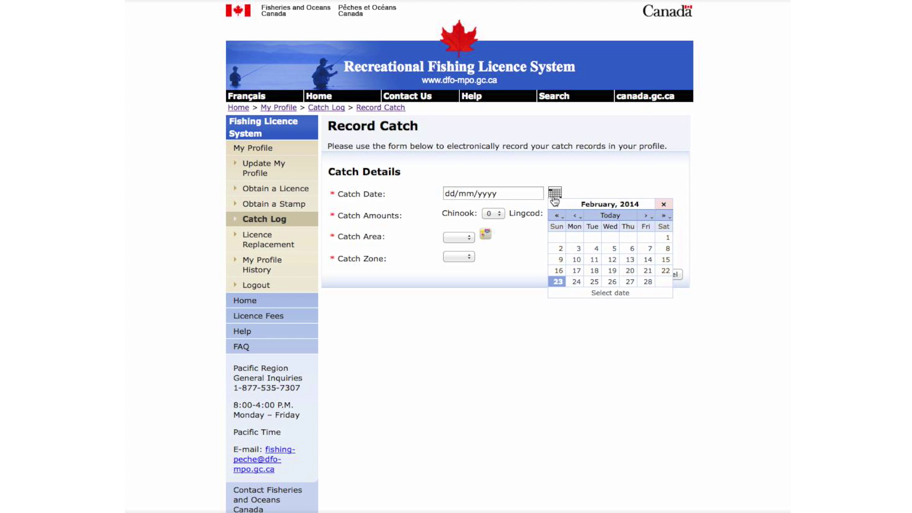
left_click(612, 270)
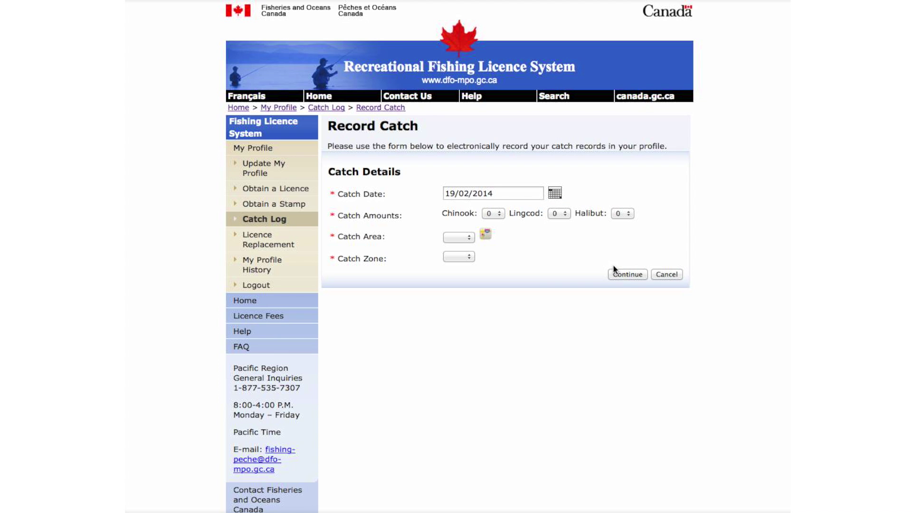
- Set the catch to 2 Chinook, 0 Lingcod, 1 Halibut with a 42 cm length
left_click(497, 212)
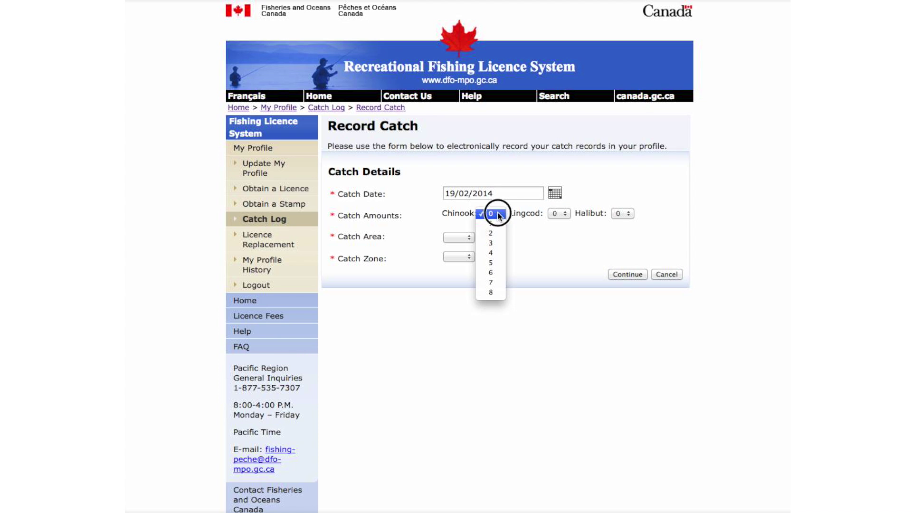
left_click(496, 232)
left_click(558, 214)
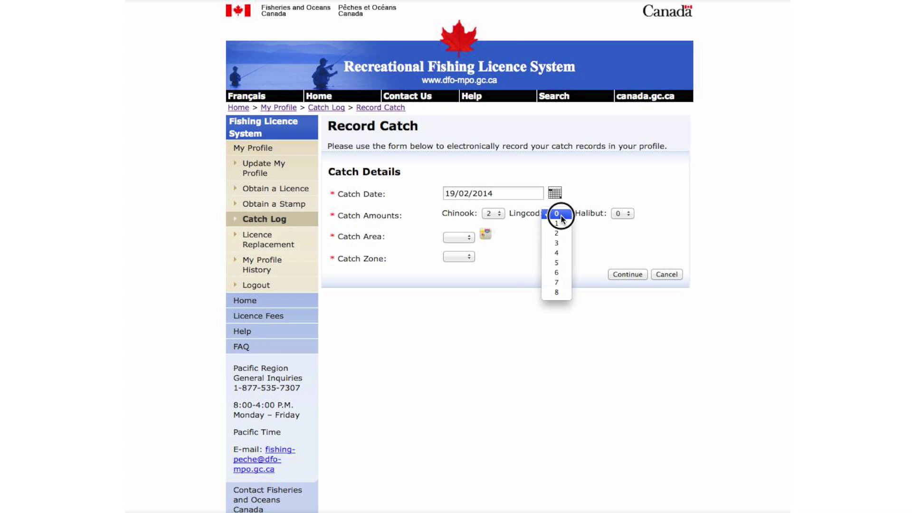
left_click(554, 213)
left_click(617, 214)
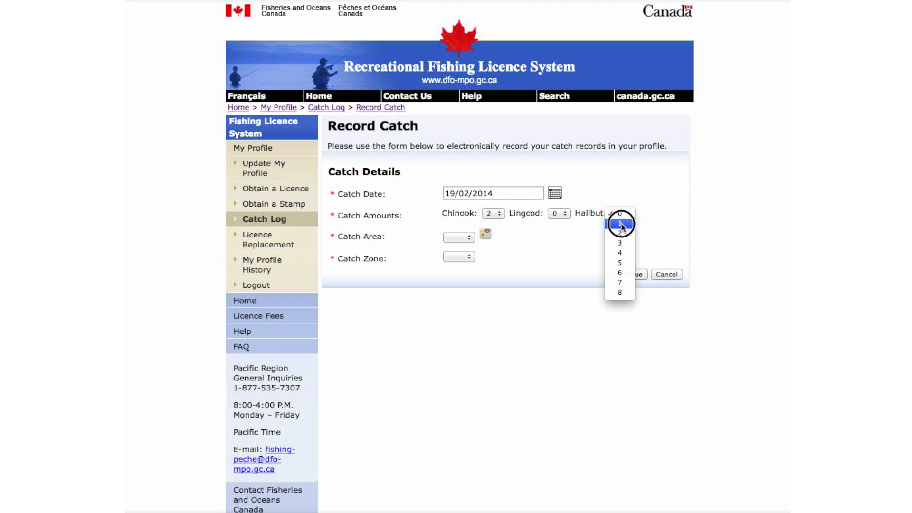
left_click(621, 224)
left_click(511, 236)
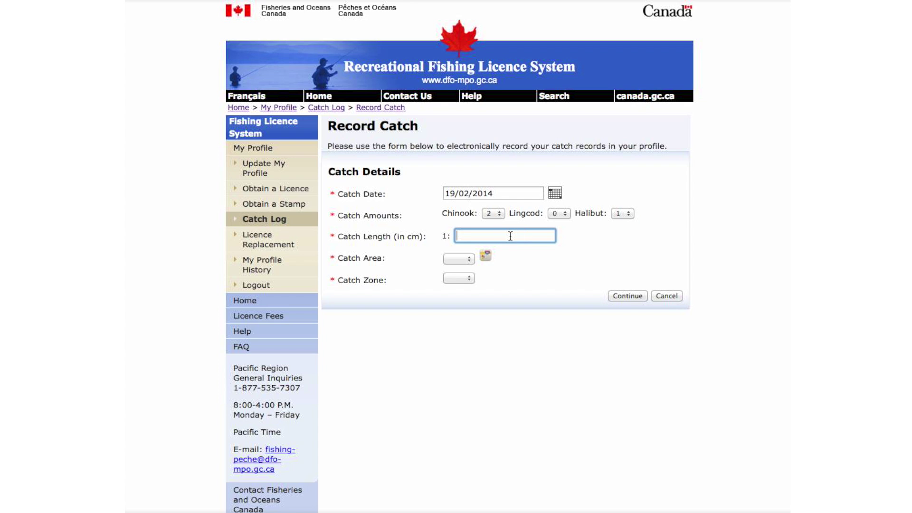
type("42")
left_click(521, 262)
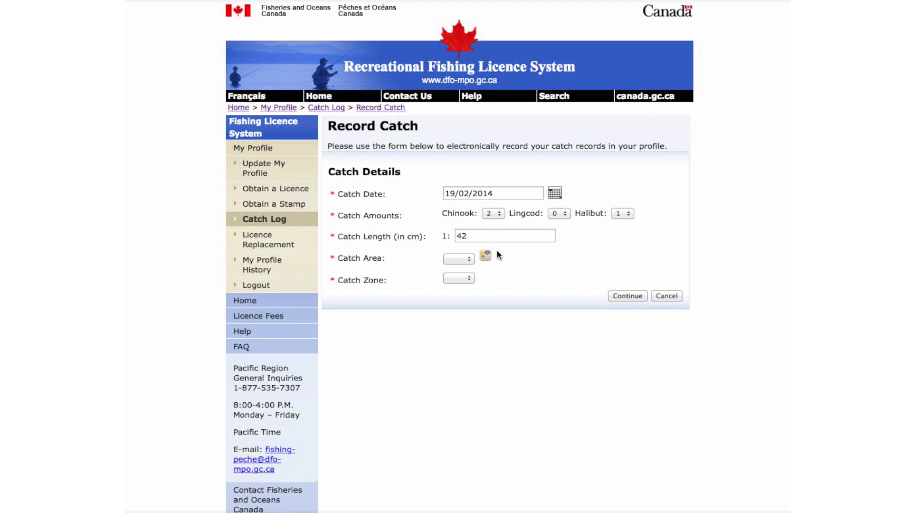
left_click(485, 256)
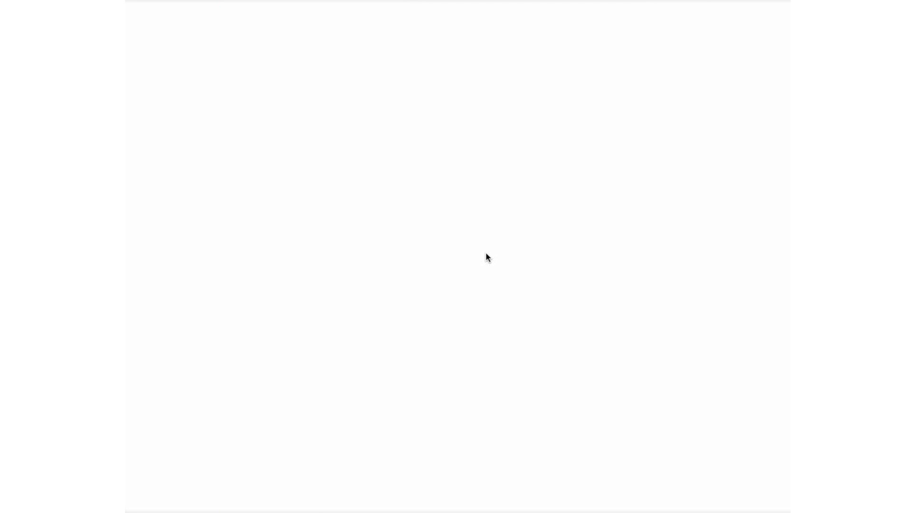
scroll(486, 279, "down", 3)
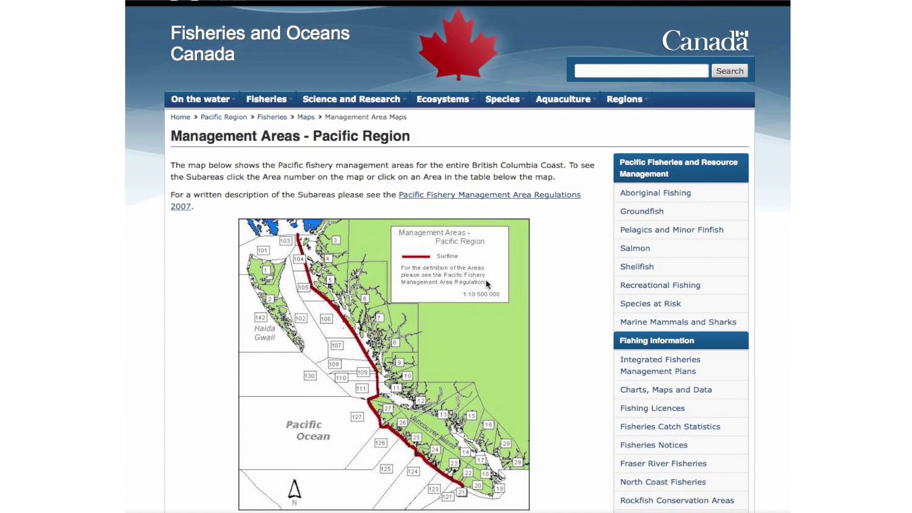
scroll(485, 278, "down", 3)
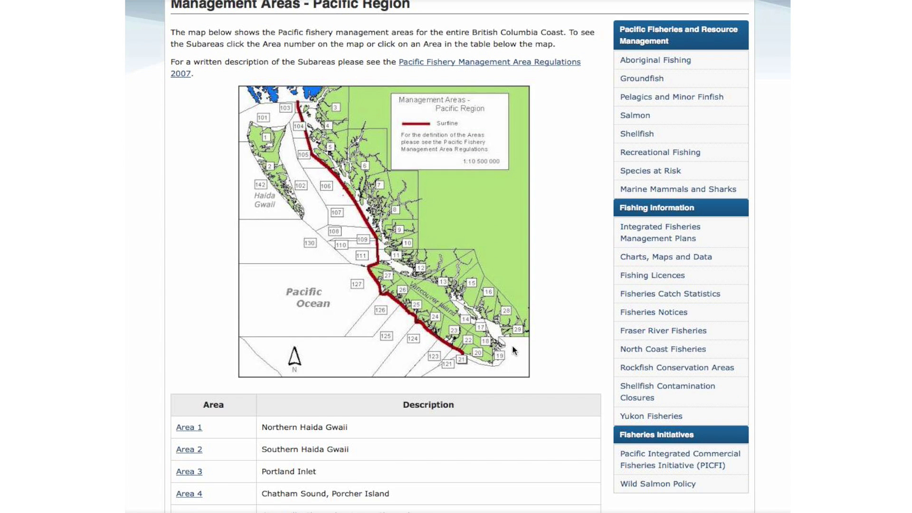
left_click(502, 357)
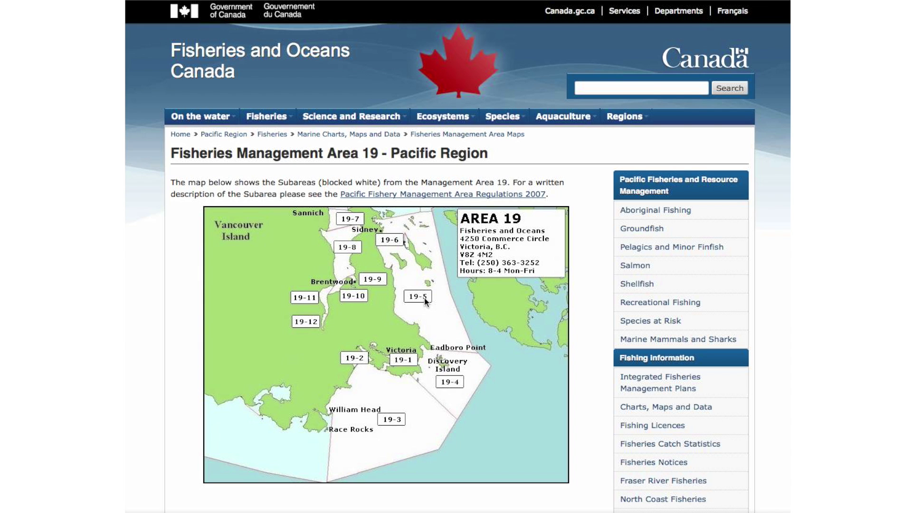
- Back on the Record Catch form, set catch area 19 and zone 5, then save the catch
left_click(459, 1)
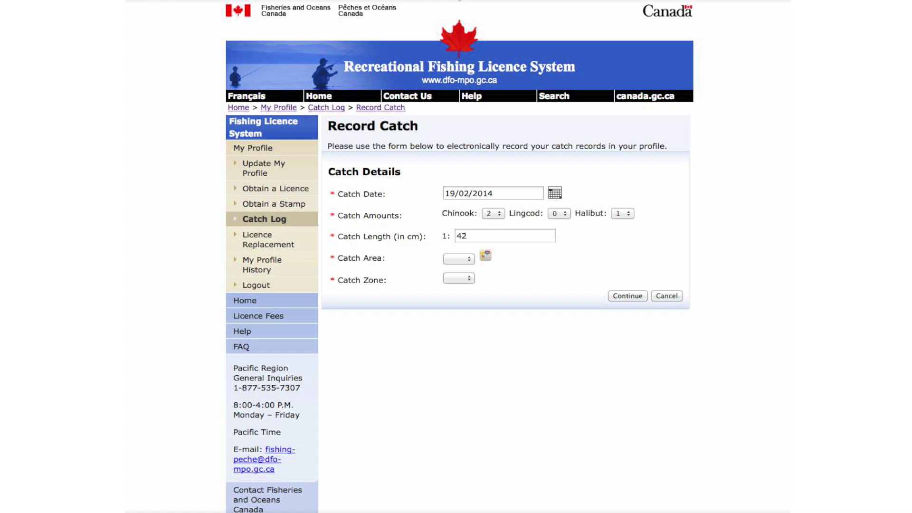
left_click(464, 259)
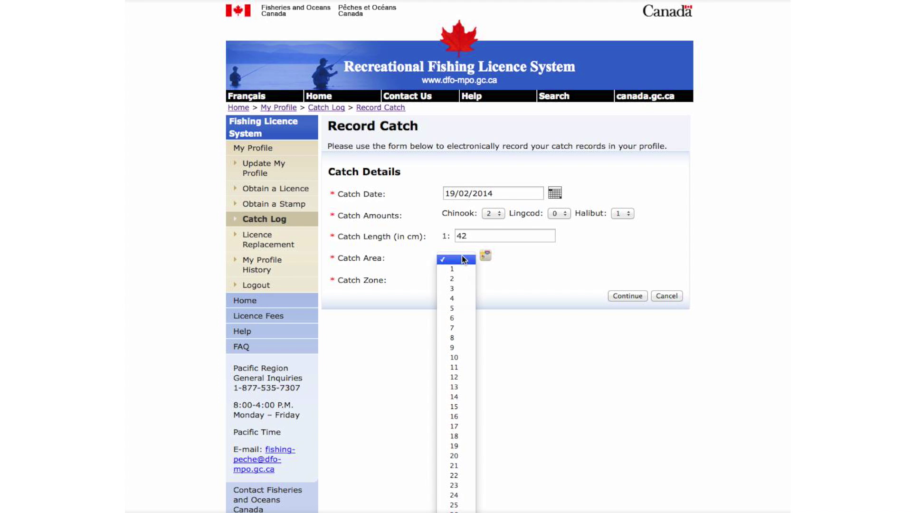
scroll(447, 321, "down", 3)
scroll(446, 323, "down", 4)
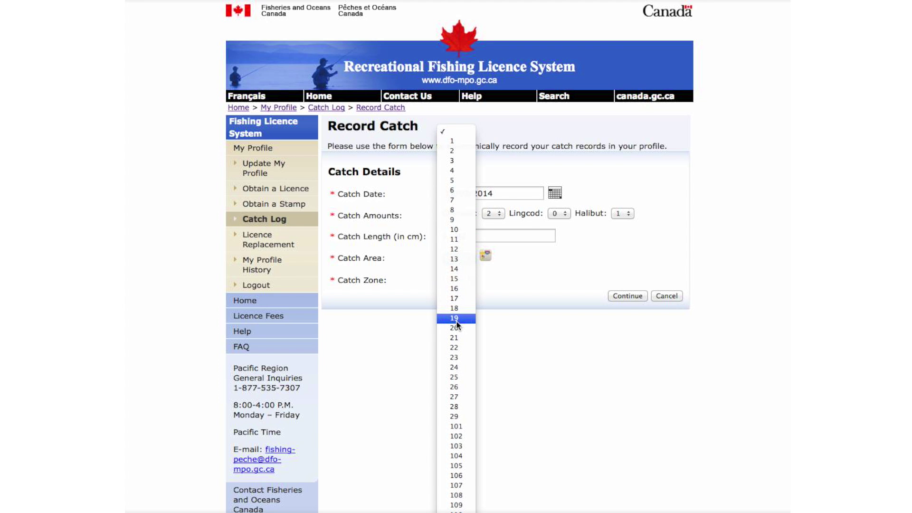
left_click(455, 318)
left_click(466, 278)
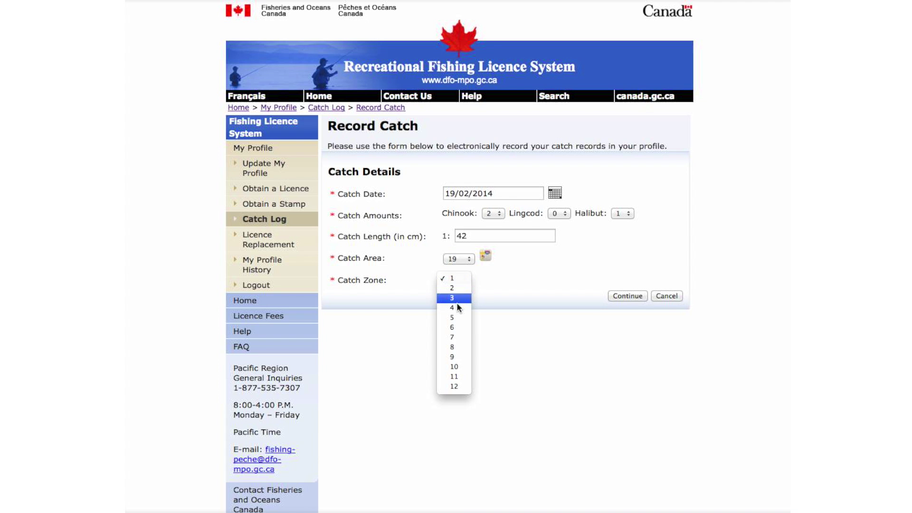
left_click(455, 317)
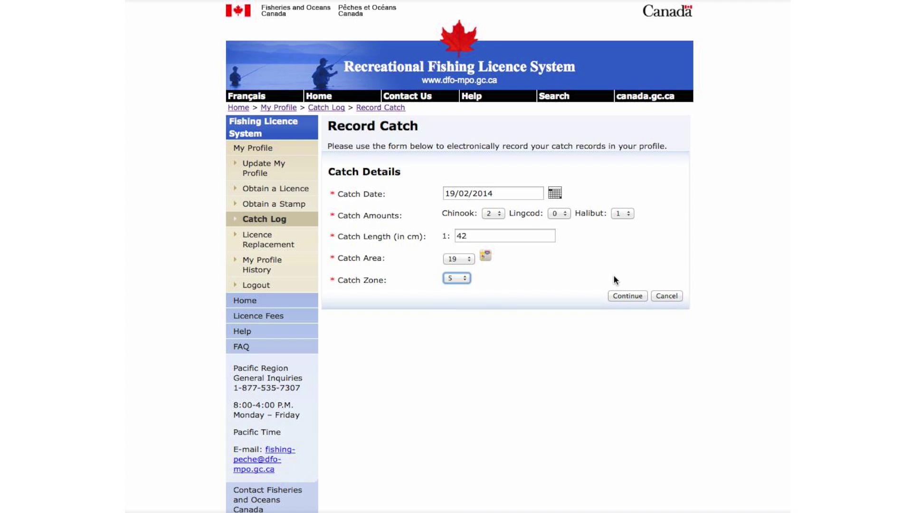
left_click(626, 295)
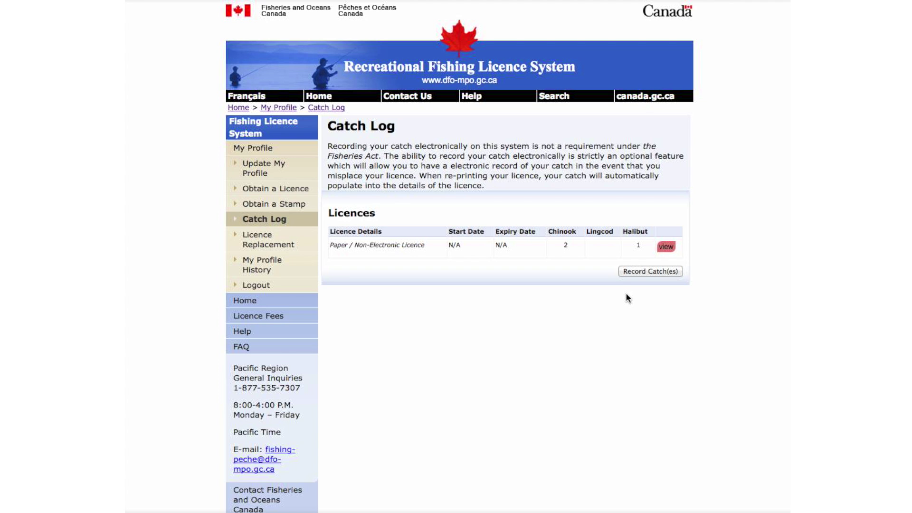
- Reprint the 3 Day Pacific licence from Licence Replacement, giving Lost as the reason
left_click(303, 236)
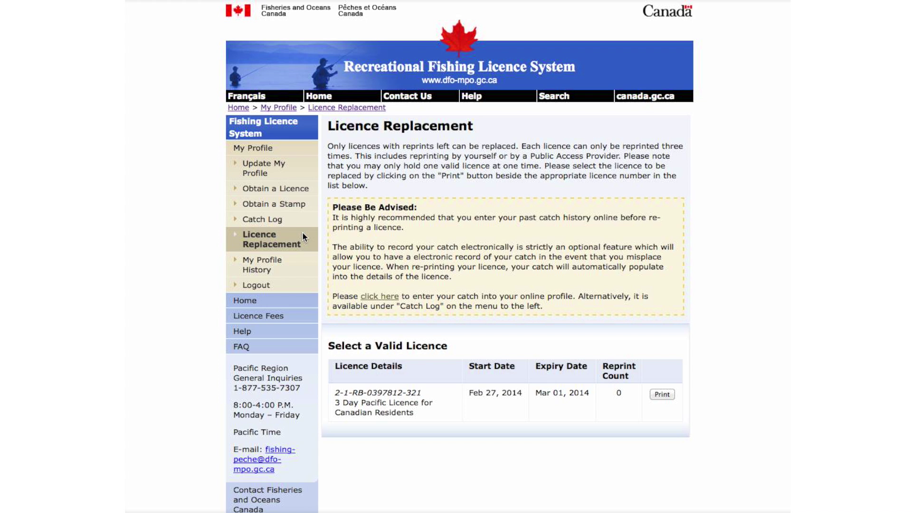
left_click(655, 389)
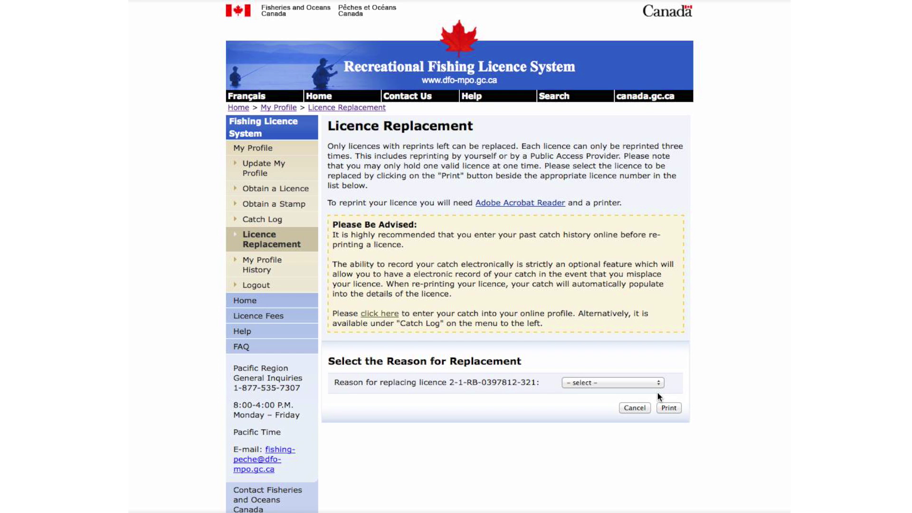
left_click(641, 381)
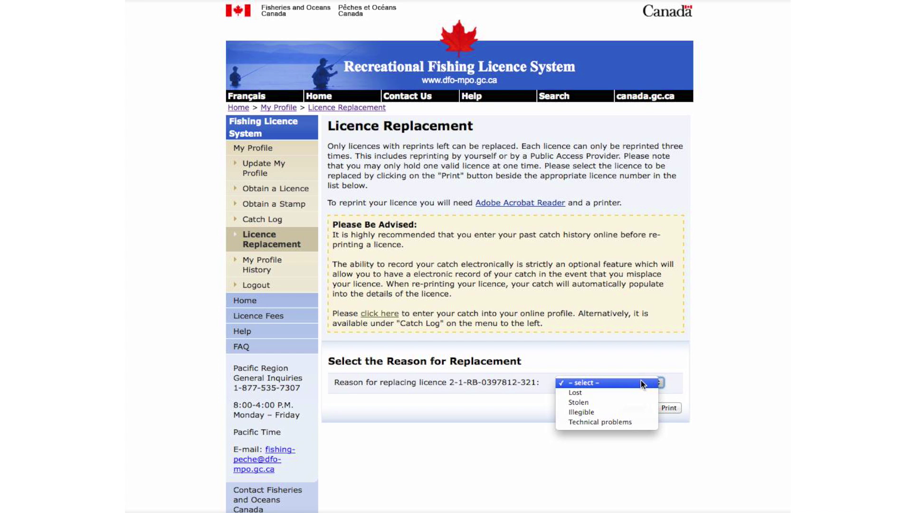
left_click(640, 394)
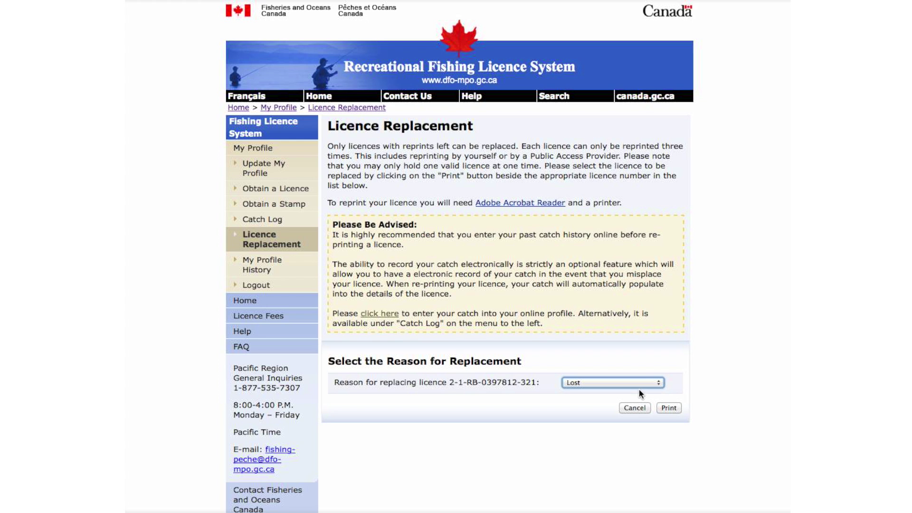
left_click(670, 408)
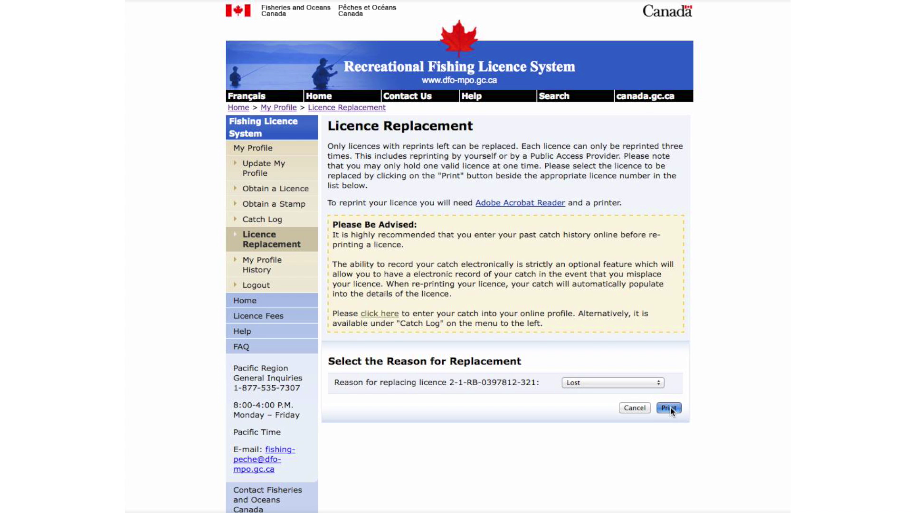